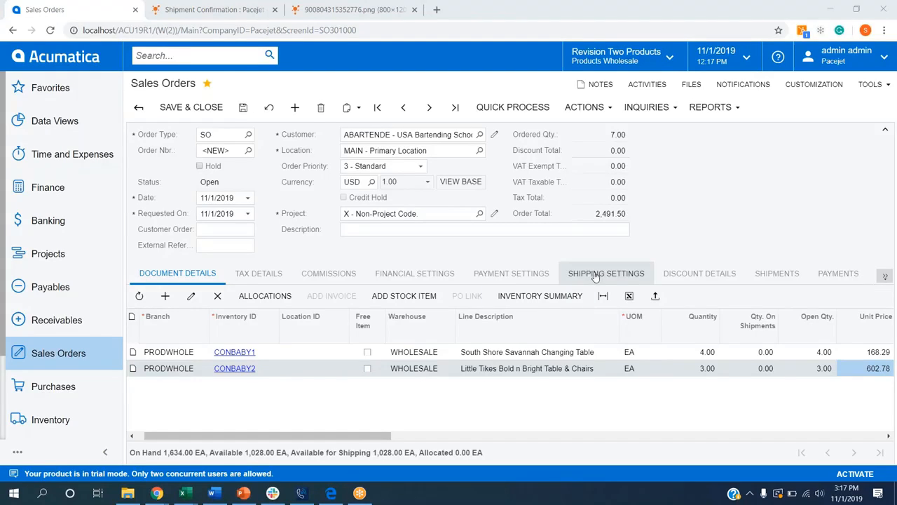
Shop for carrier rates in the sales order's shipping settings and choose RLCARRIERS (R&L Carriers Standard) as the ship-via carrier.
{"action": "left_click", "coordinate": [595, 277]}
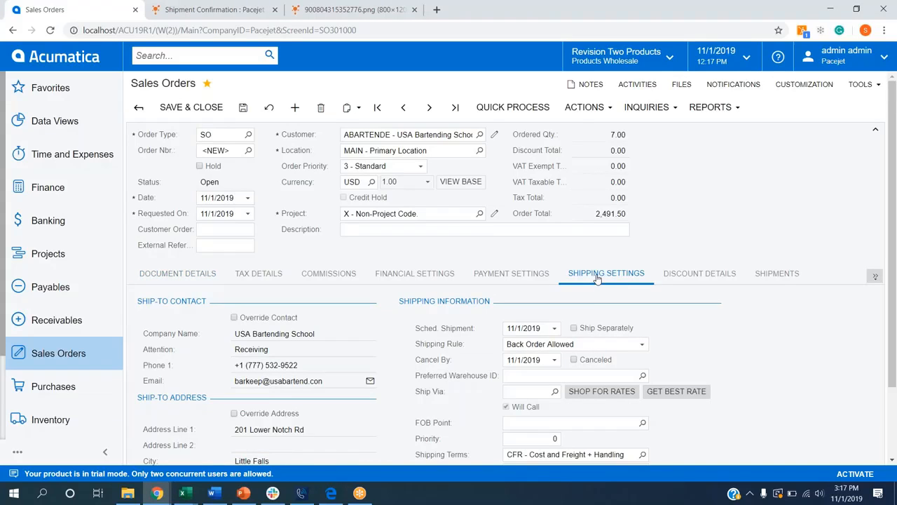
{"action": "scroll", "coordinate": [597, 280], "scroll_direction": "down", "scroll_amount": 2}
{"action": "left_click", "coordinate": [601, 304]}
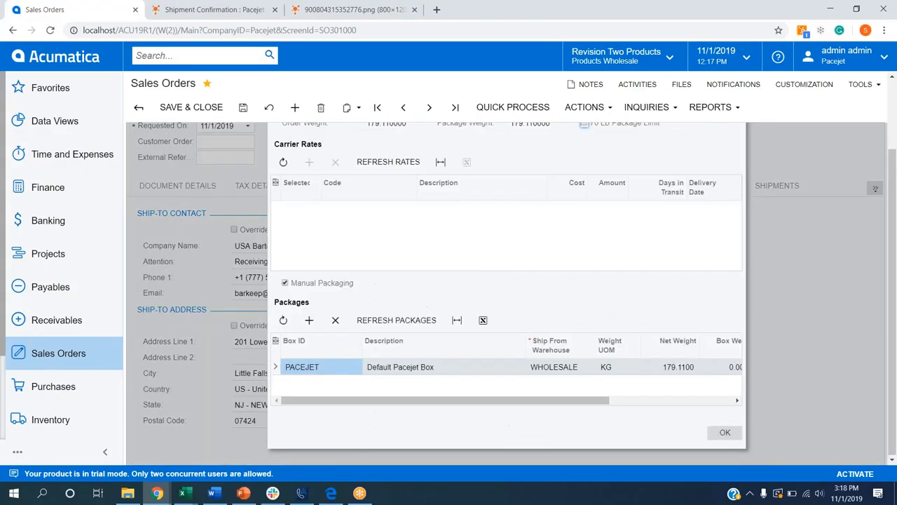
{"action": "left_click", "coordinate": [382, 161]}
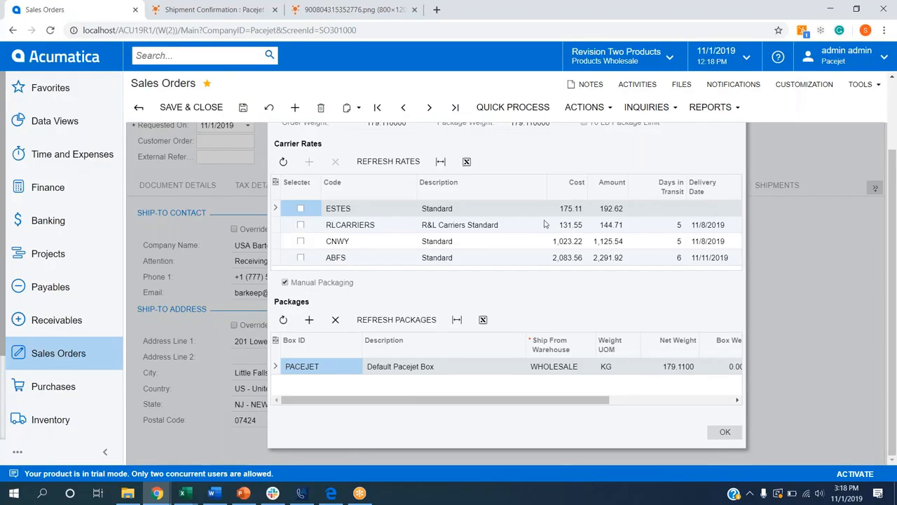
{"action": "left_click", "coordinate": [301, 224]}
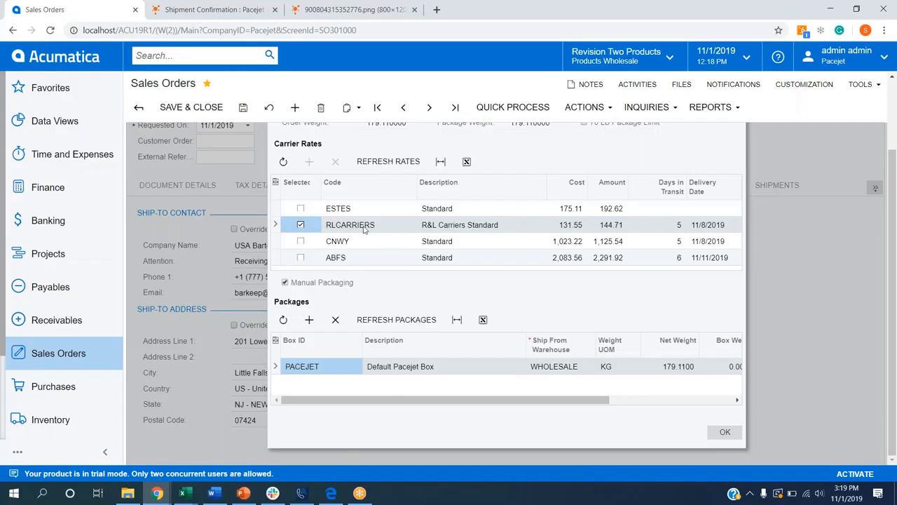
{"action": "left_click", "coordinate": [725, 433]}
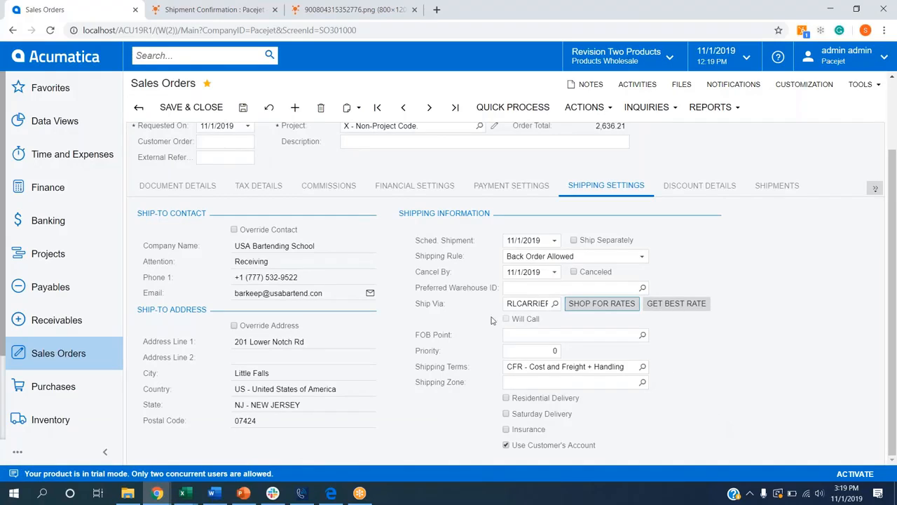
Review the order's freight totals and turn off Use Customer's Account in the shipping settings.
{"action": "left_click", "coordinate": [874, 188]}
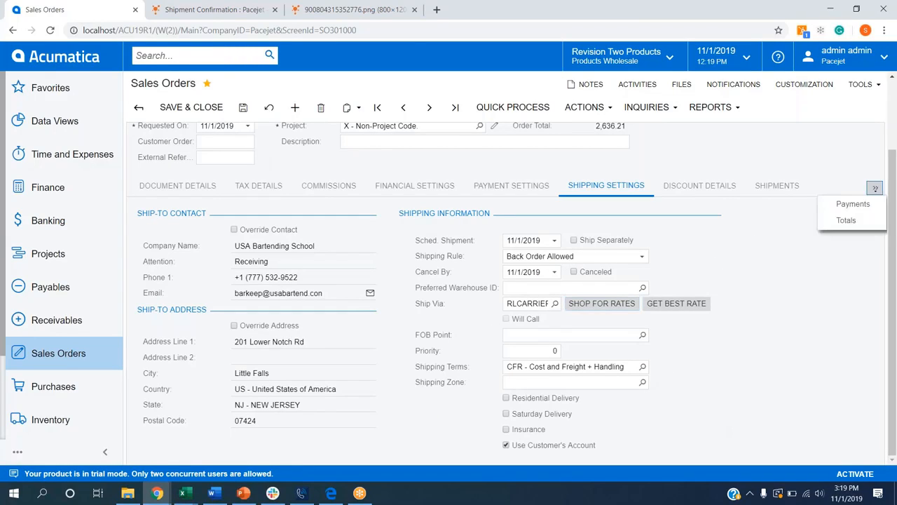
{"action": "left_click", "coordinate": [847, 220]}
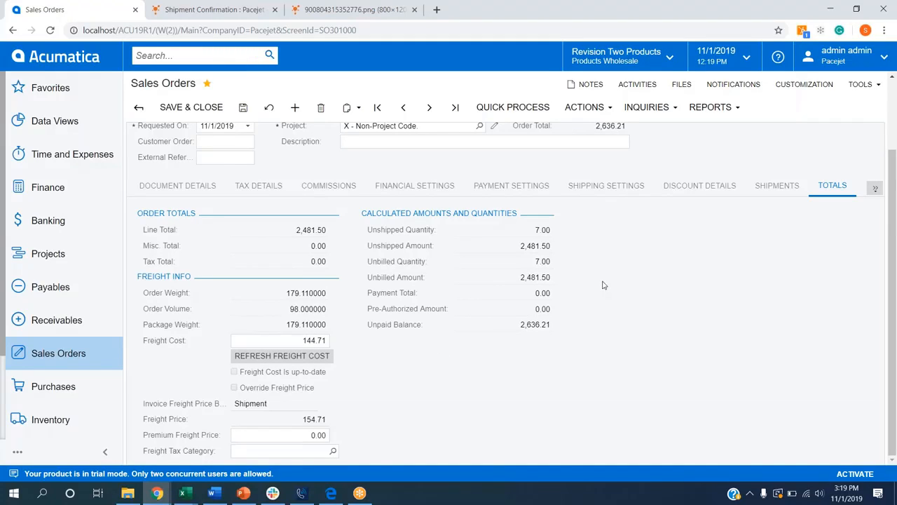
{"action": "left_click", "coordinate": [615, 189]}
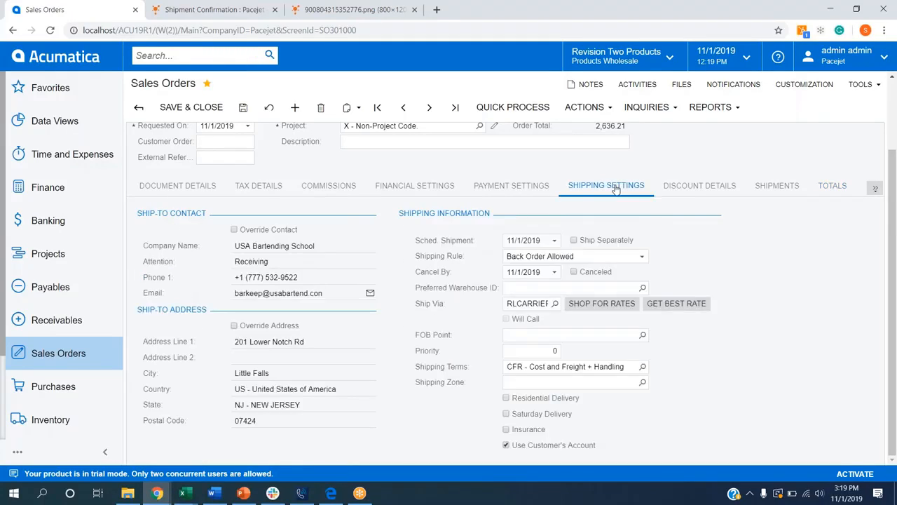
{"action": "left_click", "coordinate": [506, 446]}
{"action": "scroll", "coordinate": [434, 391], "scroll_direction": "up", "scroll_amount": 3}
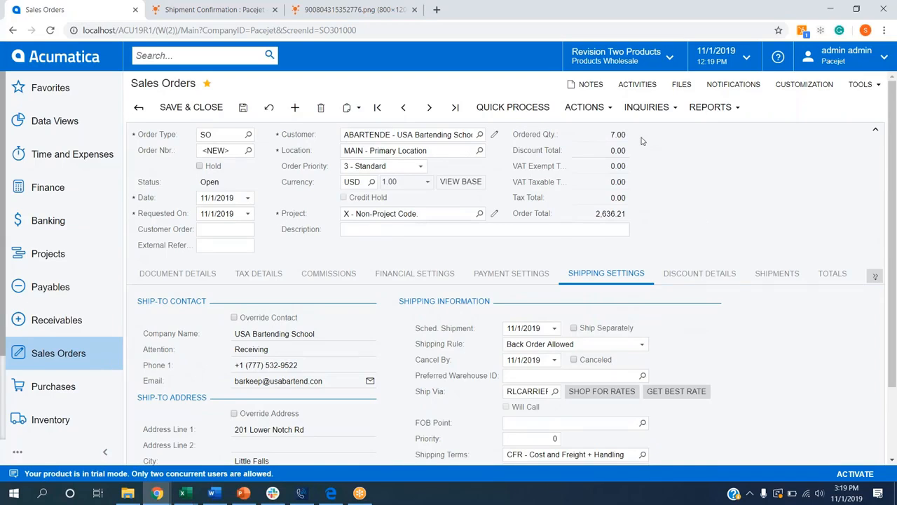
Create a shipment from the sales order dated 11/1/2019 for the WHOLESALE warehouse and confirm that shipment.
{"action": "left_click", "coordinate": [586, 107]}
{"action": "left_click", "coordinate": [605, 126]}
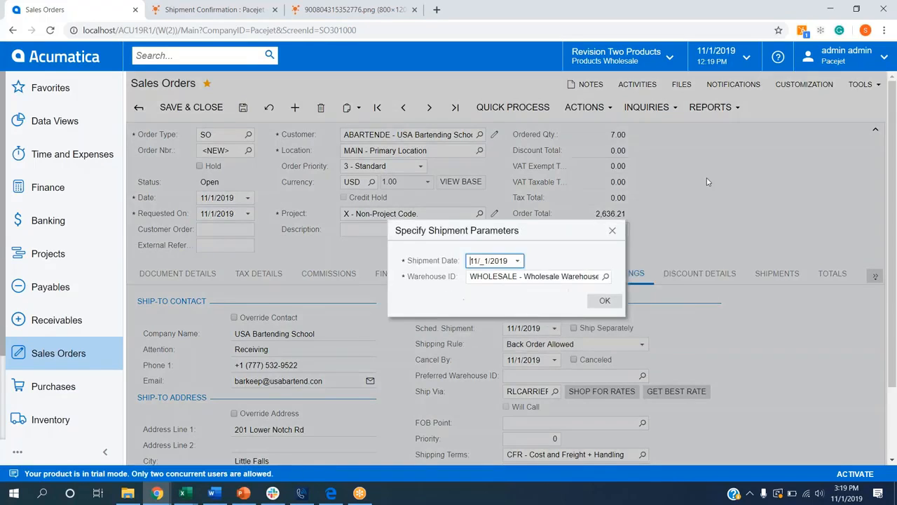
{"action": "left_click", "coordinate": [620, 307]}
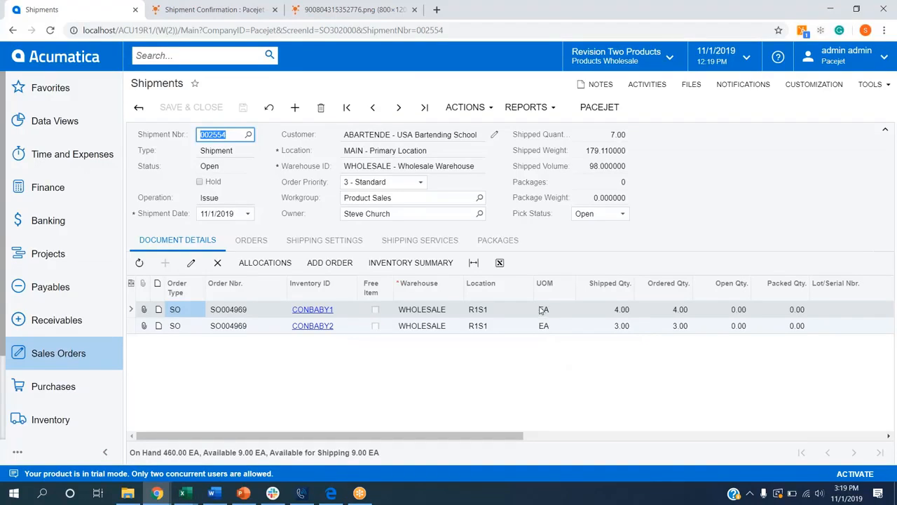
{"action": "left_click", "coordinate": [452, 111]}
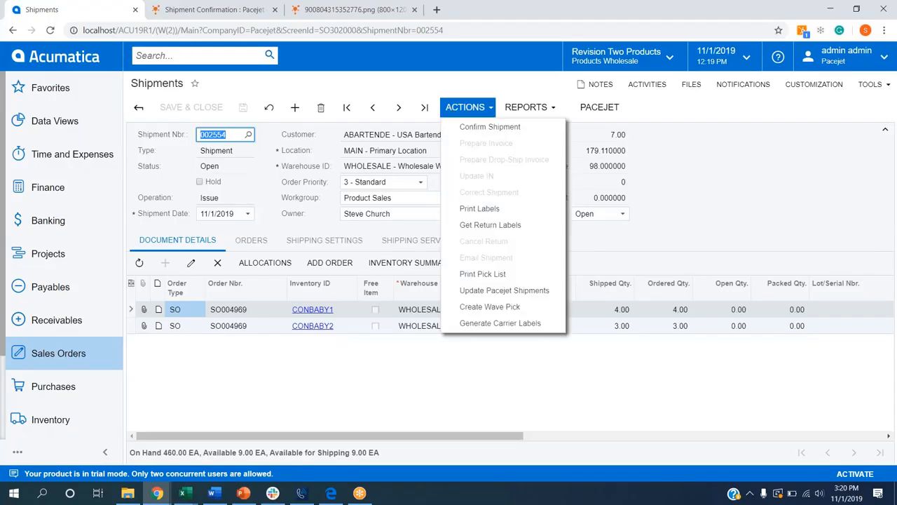
{"action": "left_click", "coordinate": [491, 127]}
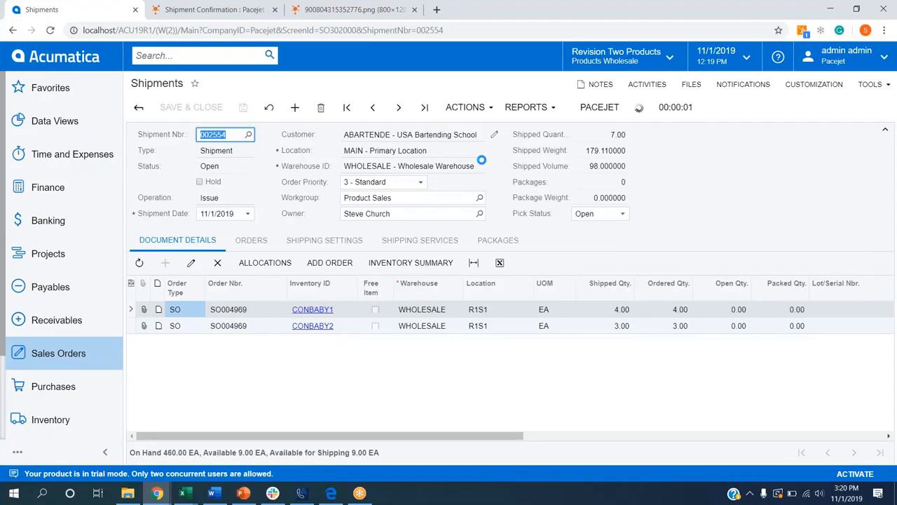
Switch to Pacejet, open the RLCarriers shipment dated 11/01/2019 from the Shipping Workbench in Rate & Ship, and clear its carrier service.
{"action": "left_click", "coordinate": [190, 7]}
{"action": "left_click", "coordinate": [129, 56]}
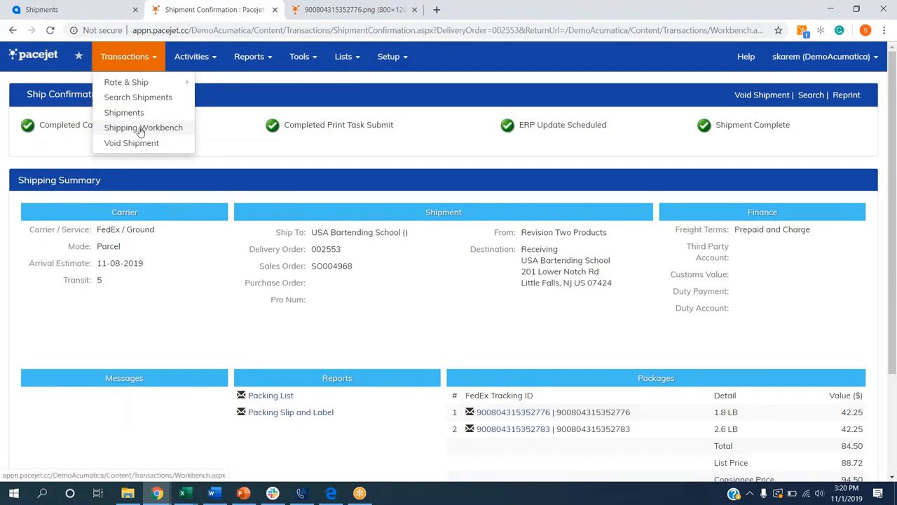
{"action": "left_click", "coordinate": [140, 129]}
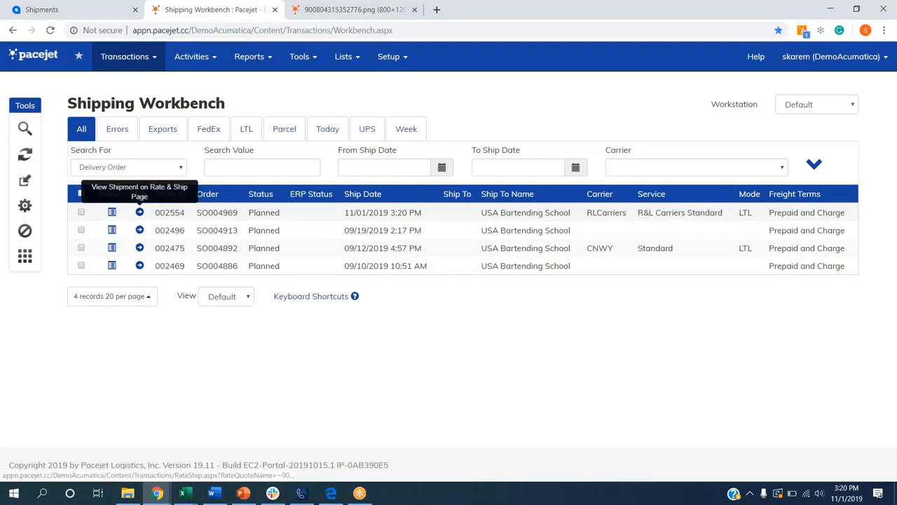
{"action": "left_click", "coordinate": [140, 213]}
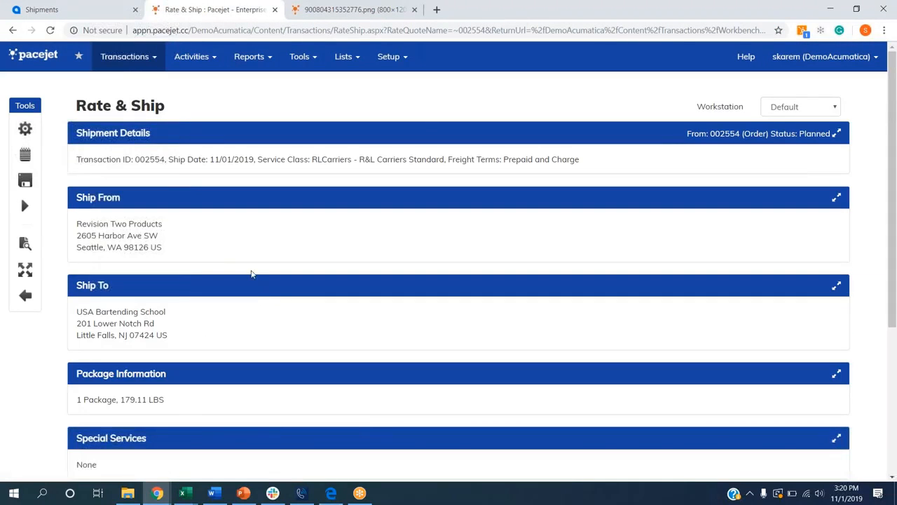
{"action": "left_click", "coordinate": [204, 132]}
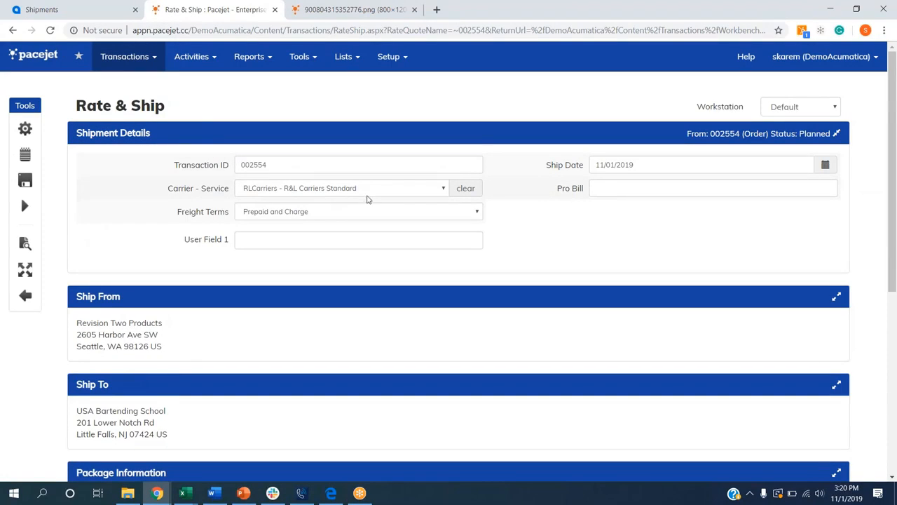
{"action": "left_click", "coordinate": [469, 190]}
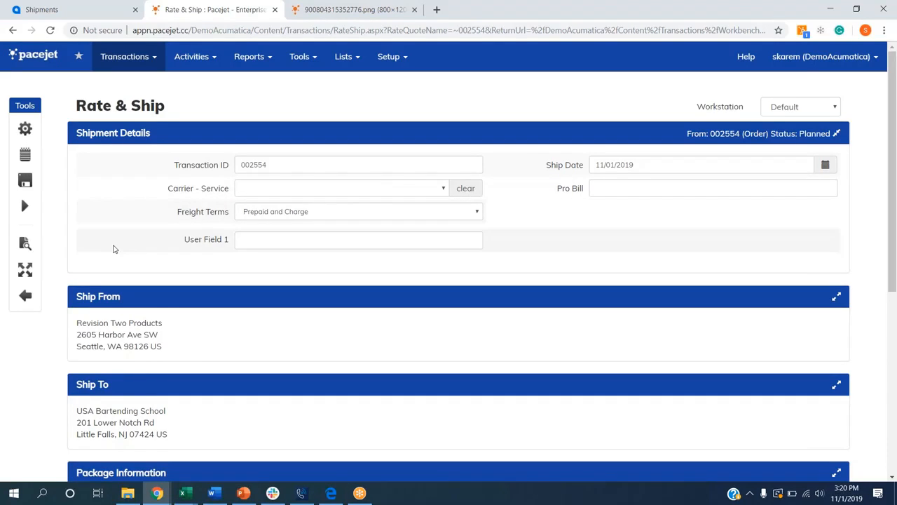
Set the shipment's package container to PALLET, add a second PALLET package and clone it to make a third.
{"action": "scroll", "coordinate": [112, 246], "scroll_direction": "down", "scroll_amount": 2}
{"action": "scroll", "coordinate": [112, 223], "scroll_direction": "down", "scroll_amount": 1}
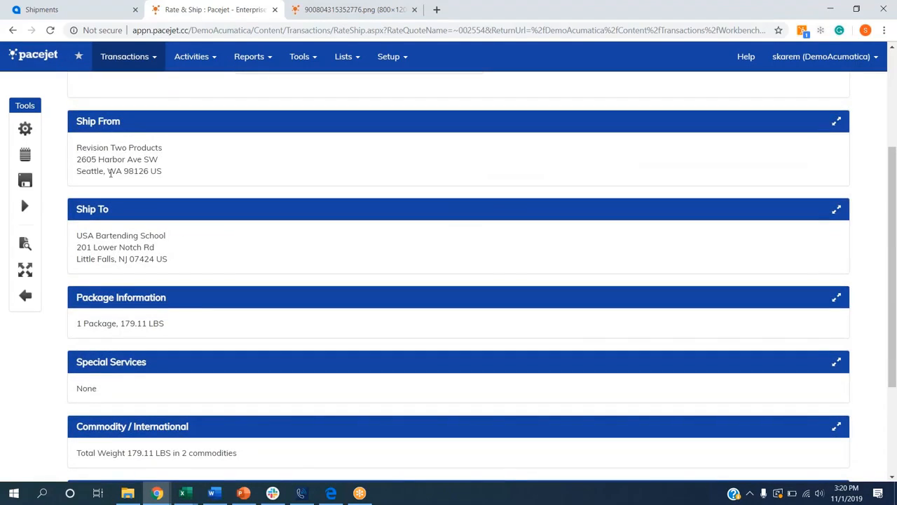
{"action": "scroll", "coordinate": [90, 229], "scroll_direction": "down", "scroll_amount": 1}
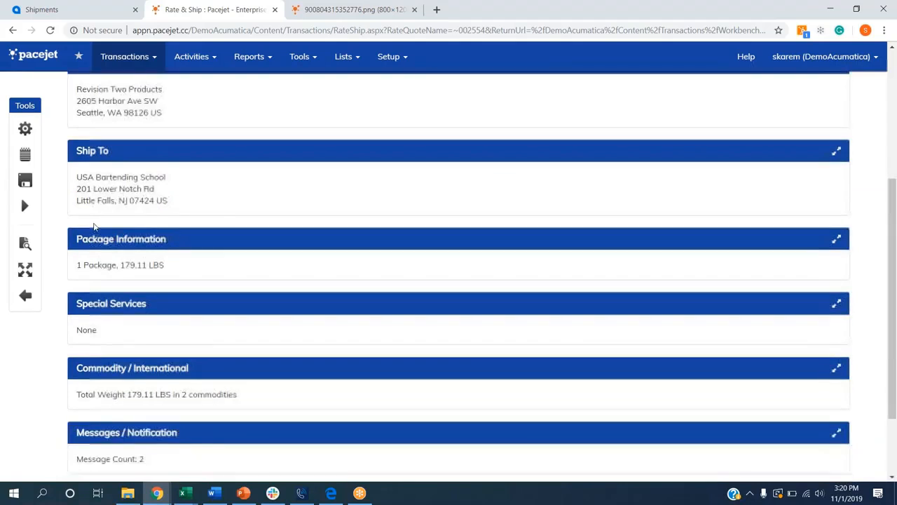
{"action": "left_click", "coordinate": [139, 247]}
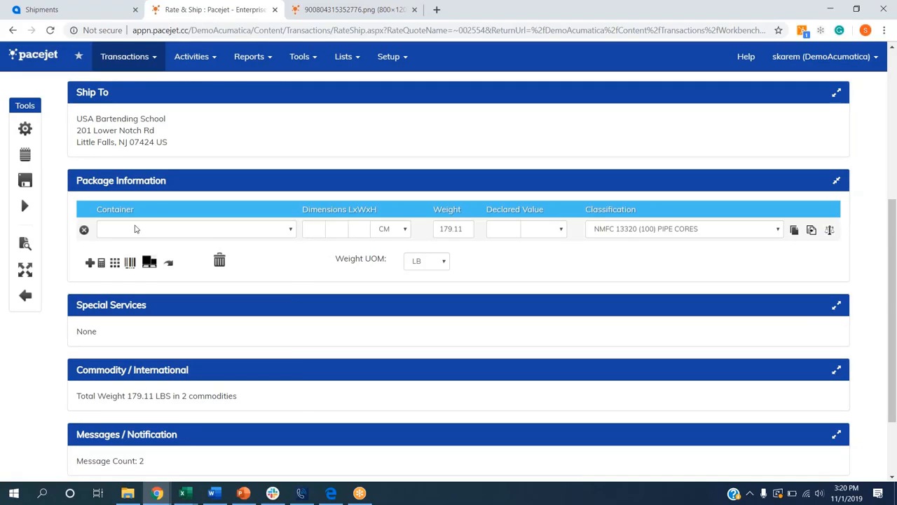
{"action": "left_click", "coordinate": [136, 230]}
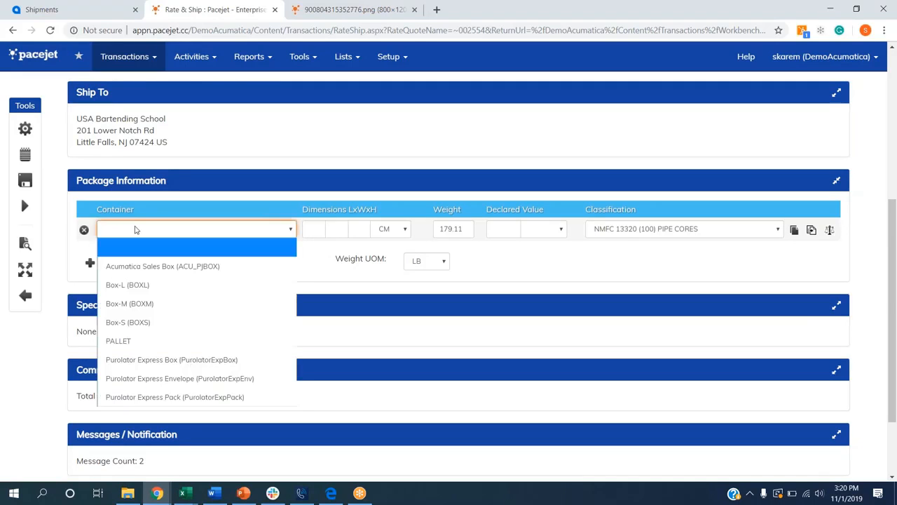
{"action": "left_click", "coordinate": [131, 342]}
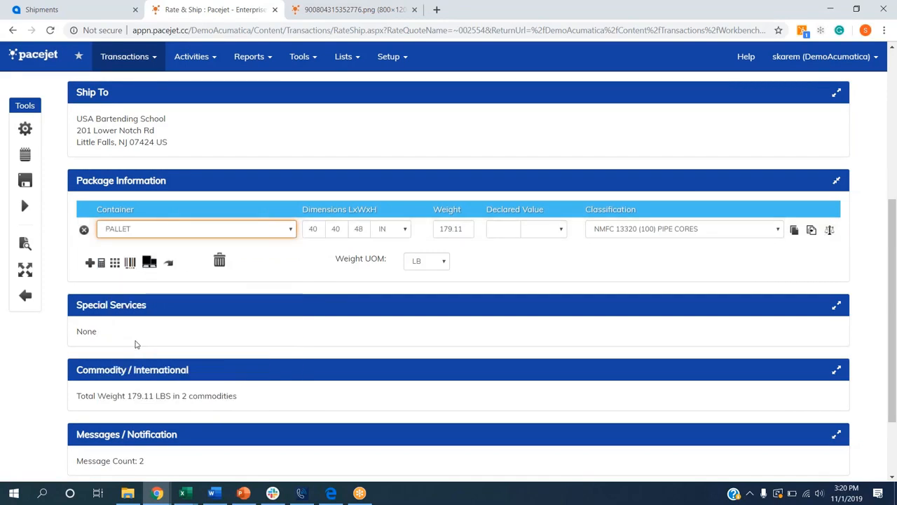
{"action": "left_click", "coordinate": [89, 263]}
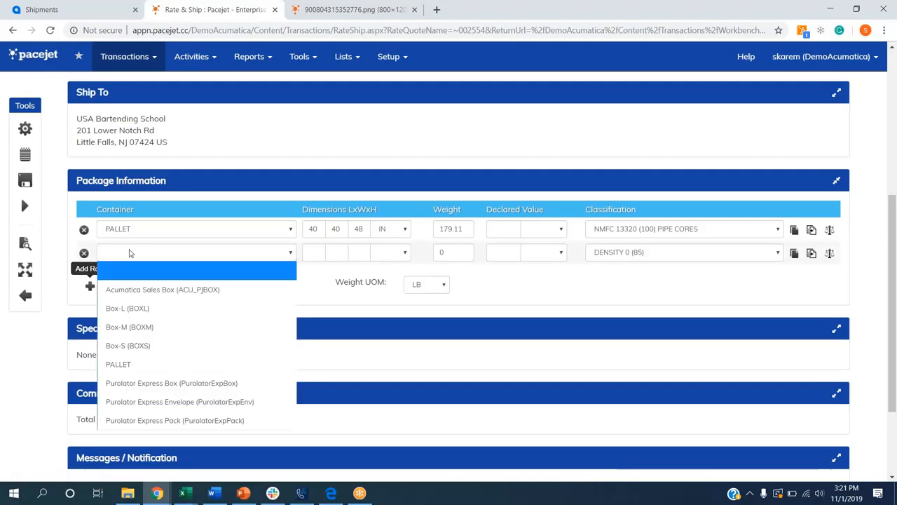
{"action": "left_click", "coordinate": [129, 365]}
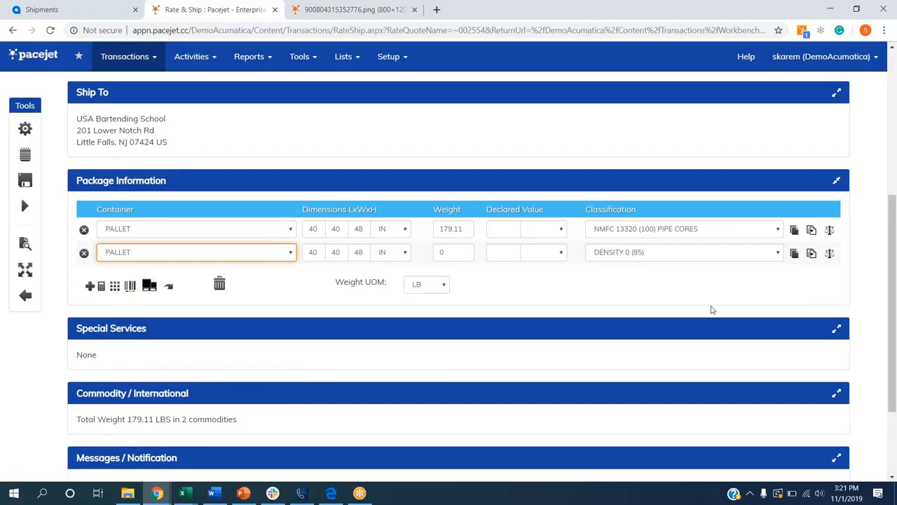
{"action": "left_click", "coordinate": [794, 257]}
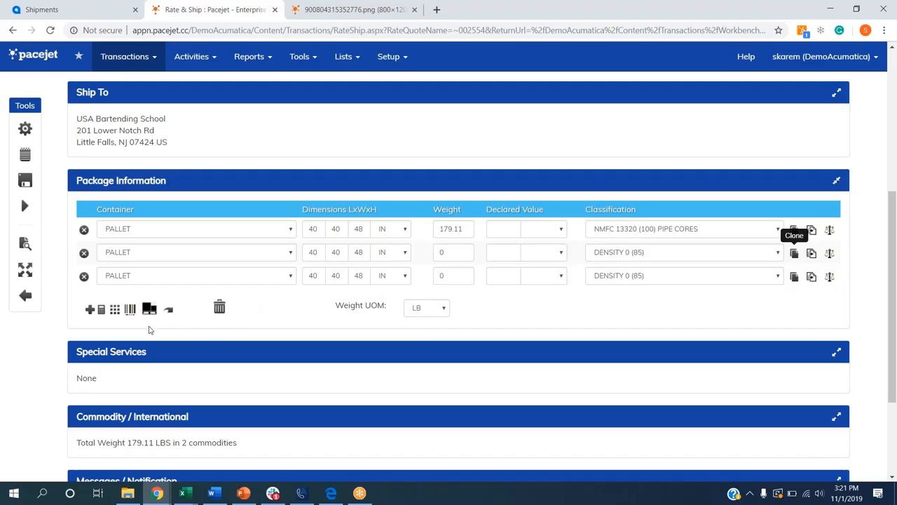
Pack 2 of CONBABY1 onto pallet #2 and all 3 of CONBABY2 onto pallet #3, and recalculate the package weights.
{"action": "left_click", "coordinate": [123, 309]}
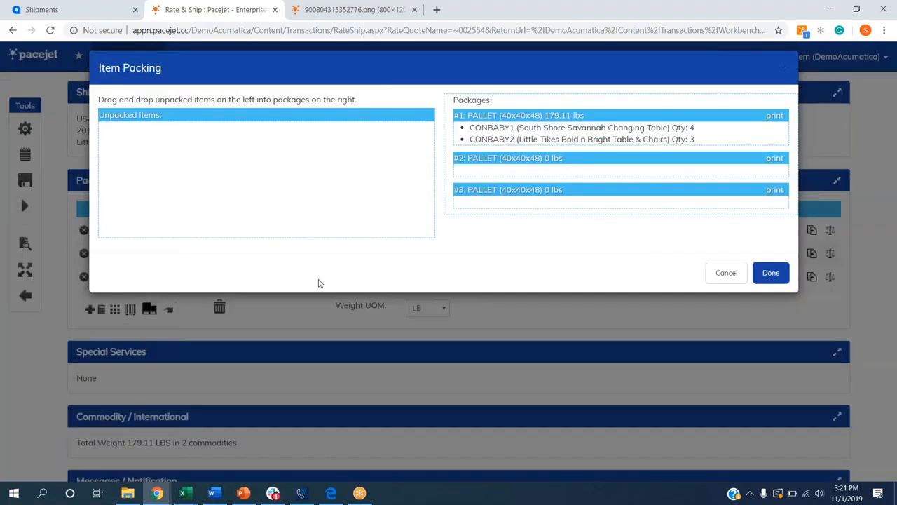
{"action": "mouse_move", "coordinate": [699, 129]}
{"action": "type", "text": "2"}
{"action": "left_click", "coordinate": [699, 129]}
{"action": "left_click_drag", "start_coordinate": [647, 128], "coordinate": [699, 171]}
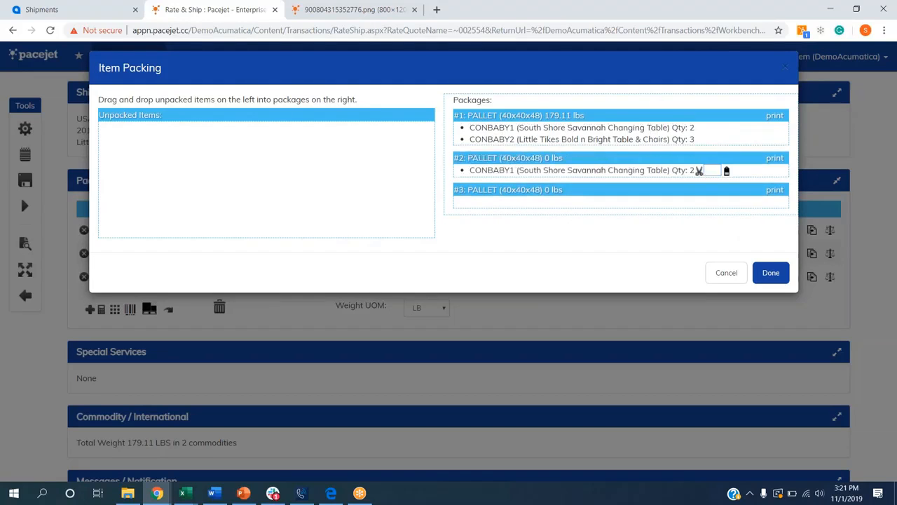
{"action": "left_click_drag", "start_coordinate": [639, 140], "coordinate": [637, 190]}
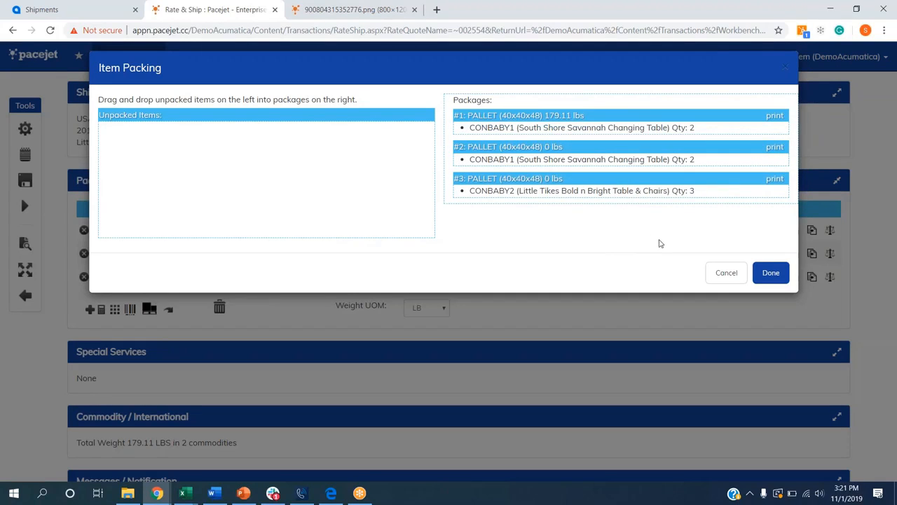
{"action": "left_click", "coordinate": [771, 274]}
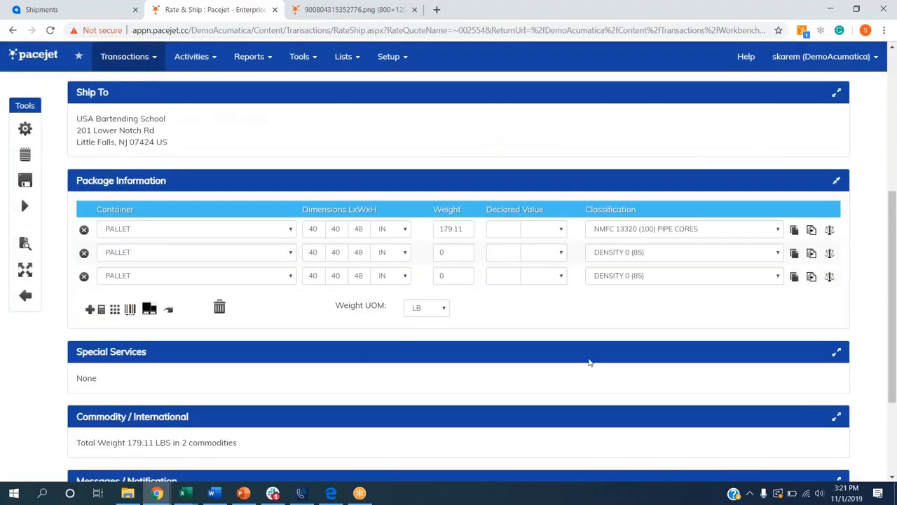
{"action": "left_click", "coordinate": [170, 313]}
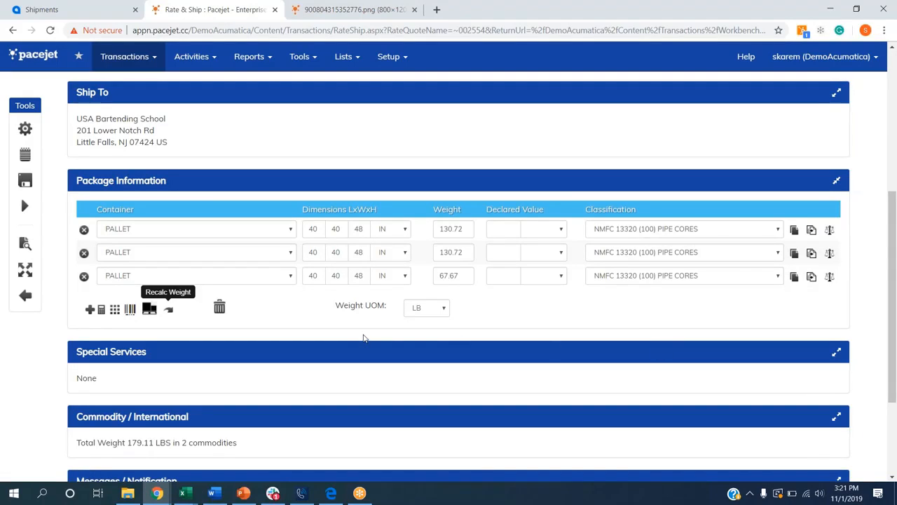
Rate the shipment, compare the FedEx, UPS and LTL results, and ship it with Estes - Standard.
{"action": "left_click", "coordinate": [27, 135]}
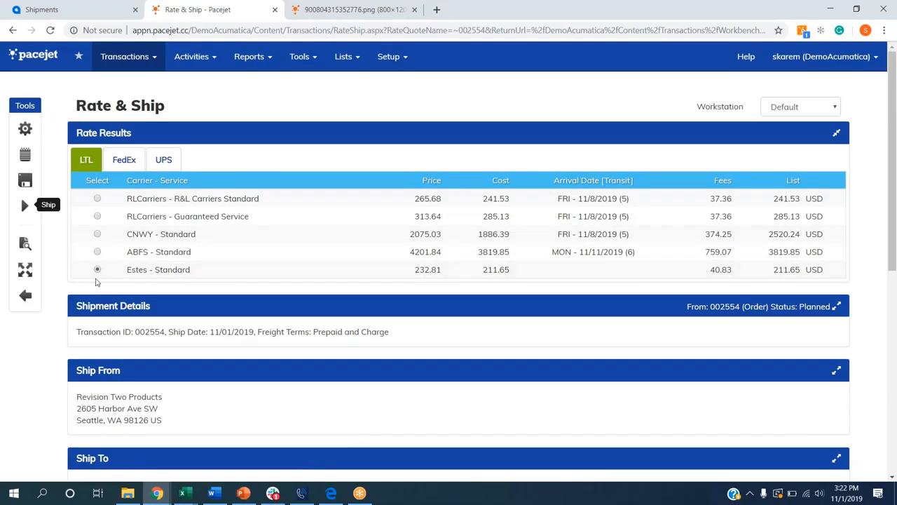
{"action": "left_click", "coordinate": [133, 165]}
{"action": "left_click", "coordinate": [161, 165]}
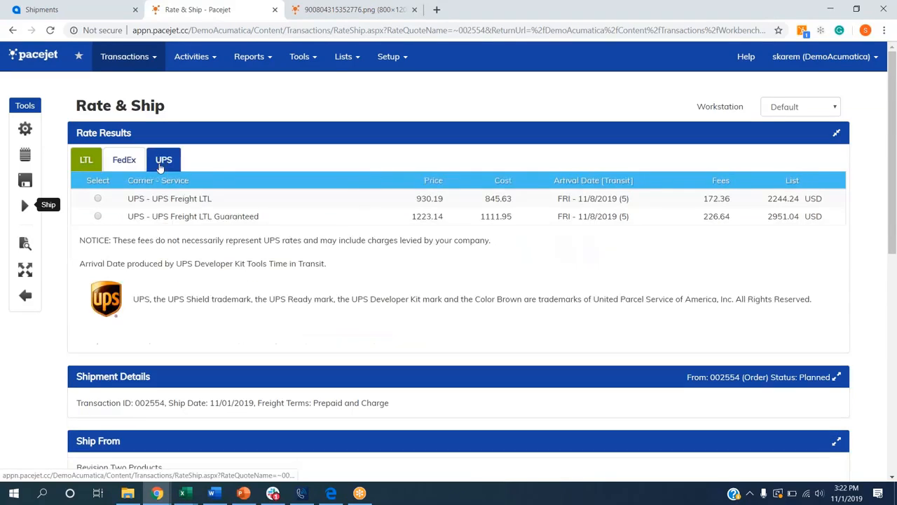
{"action": "left_click", "coordinate": [85, 159]}
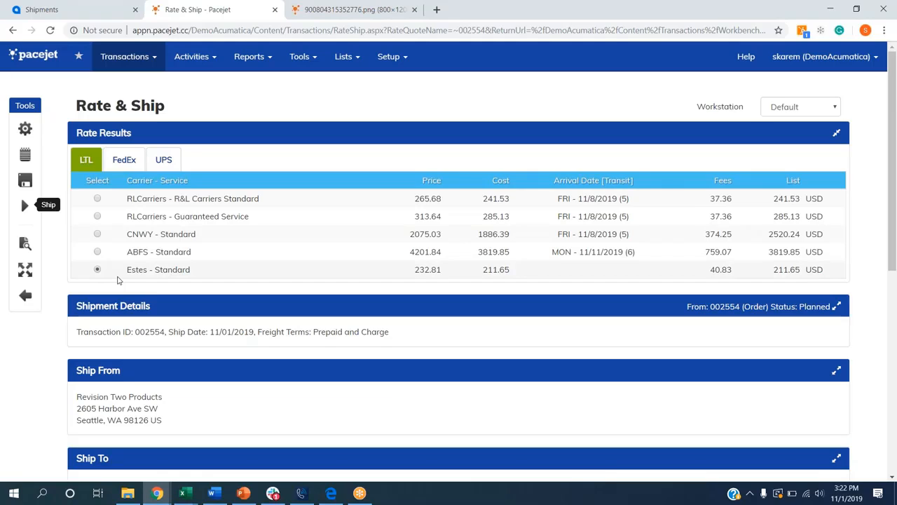
{"action": "left_click", "coordinate": [24, 205]}
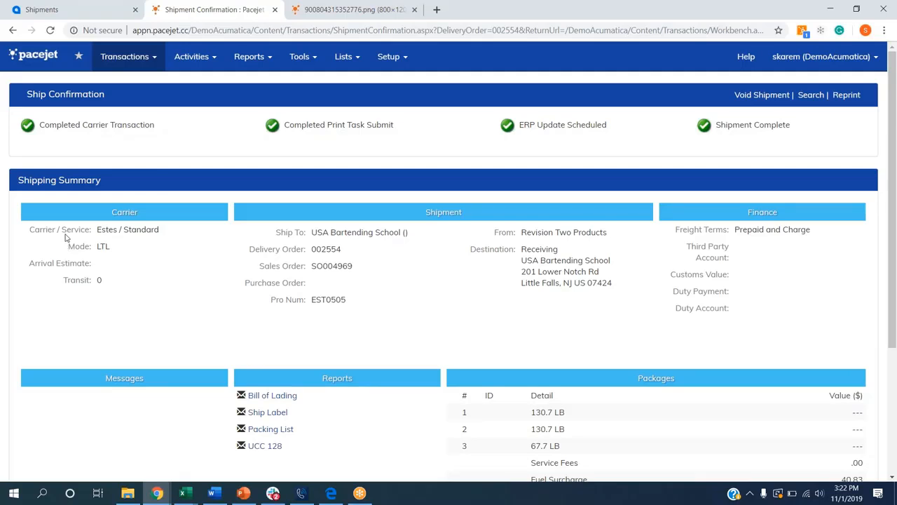
Review the charges on the Pacejet ship confirmation, switch to Acumatica, and run Update Pacejet Shipments on the shipment.
{"action": "scroll", "coordinate": [341, 357], "scroll_direction": "down", "scroll_amount": 2}
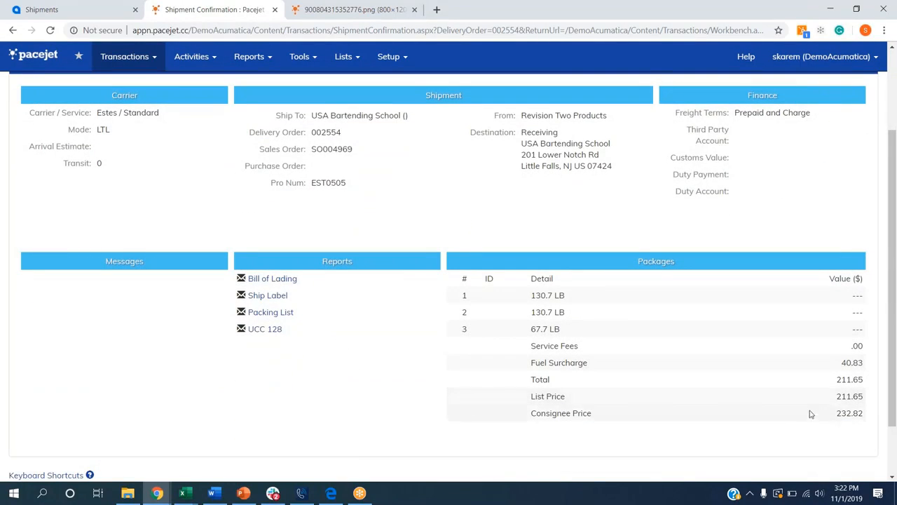
{"action": "scroll", "coordinate": [340, 161], "scroll_direction": "up", "scroll_amount": 1}
{"action": "scroll", "coordinate": [340, 162], "scroll_direction": "up", "scroll_amount": 2}
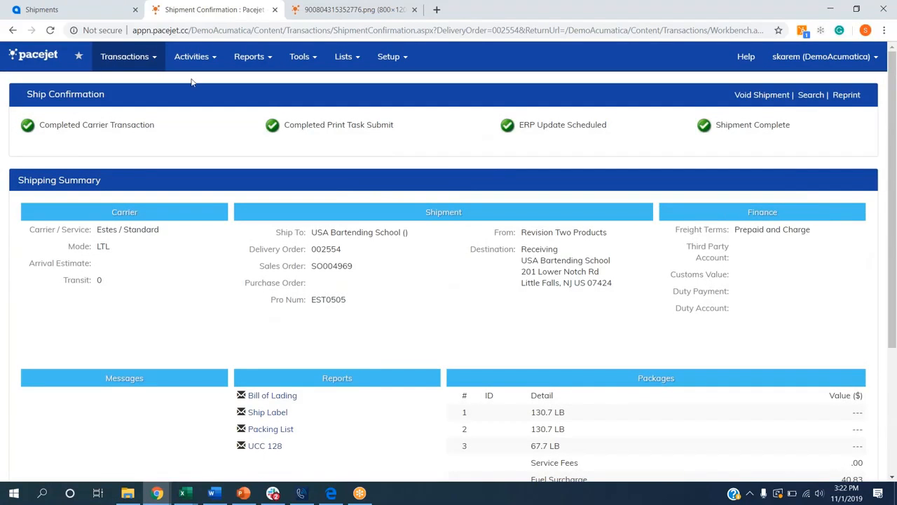
{"action": "left_click", "coordinate": [44, 10]}
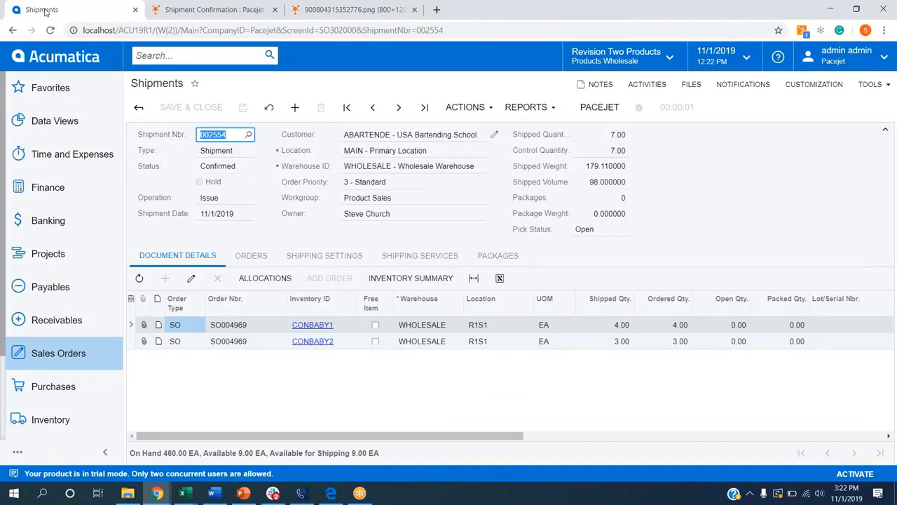
{"action": "left_click", "coordinate": [466, 107]}
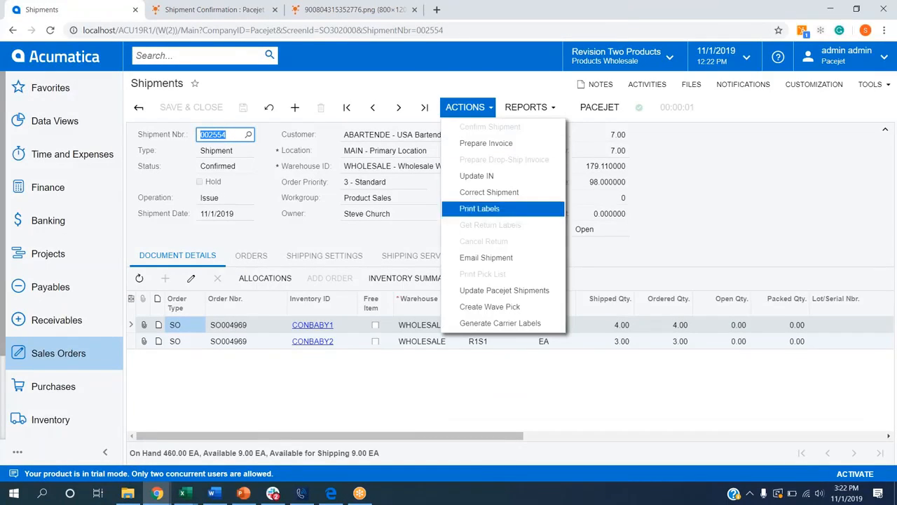
{"action": "left_click", "coordinate": [491, 294]}
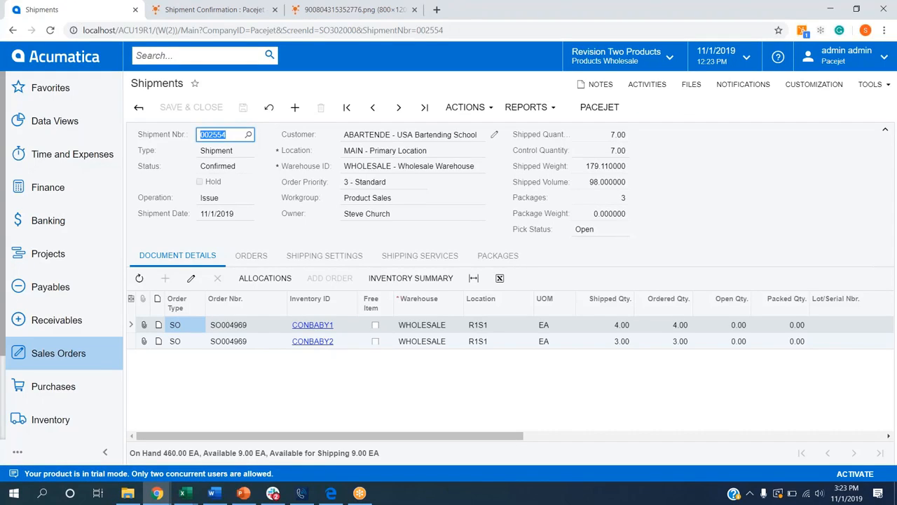
Examine the shipment's packages in Acumatica and check the contents of the second and third PALLET packages.
{"action": "left_click", "coordinate": [489, 256]}
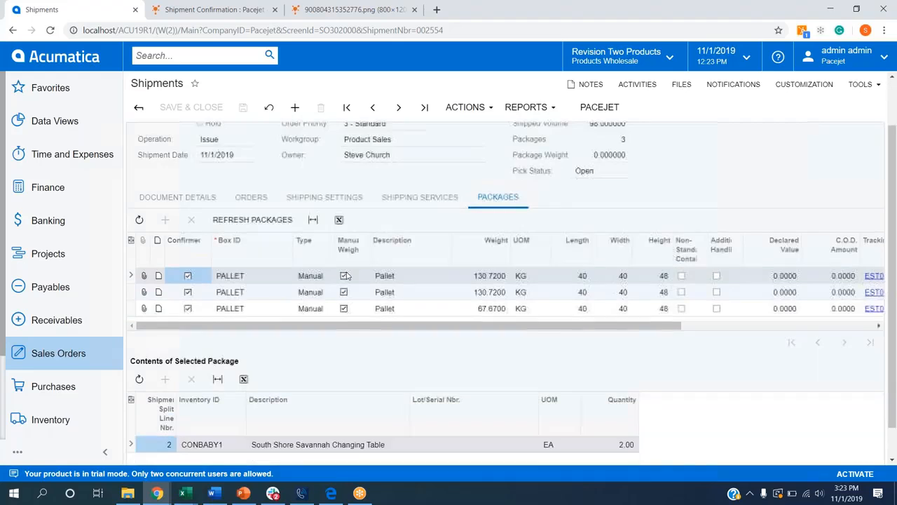
{"action": "scroll", "coordinate": [396, 282], "scroll_direction": "down", "scroll_amount": 1}
{"action": "scroll", "coordinate": [256, 282], "scroll_direction": "down", "scroll_amount": 1}
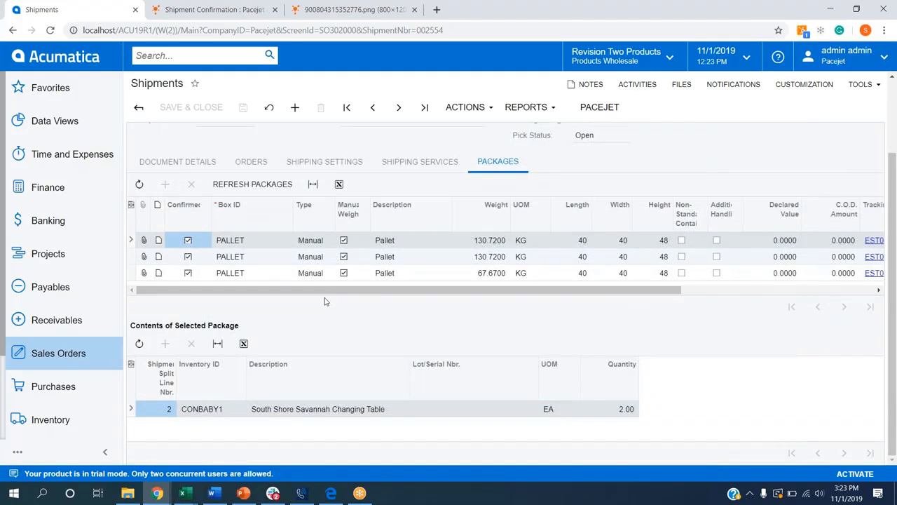
{"action": "left_click_drag", "start_coordinate": [337, 293], "coordinate": [281, 289]}
{"action": "left_click", "coordinate": [258, 257]}
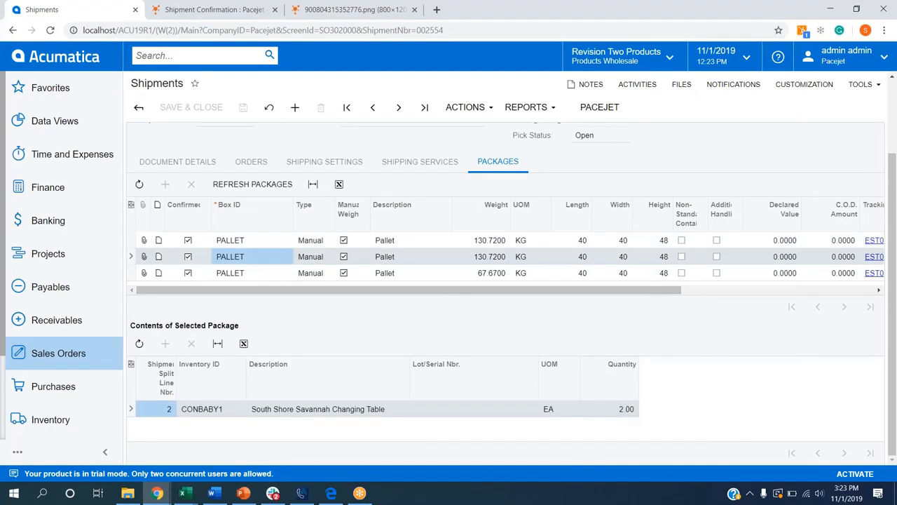
{"action": "left_click", "coordinate": [267, 273]}
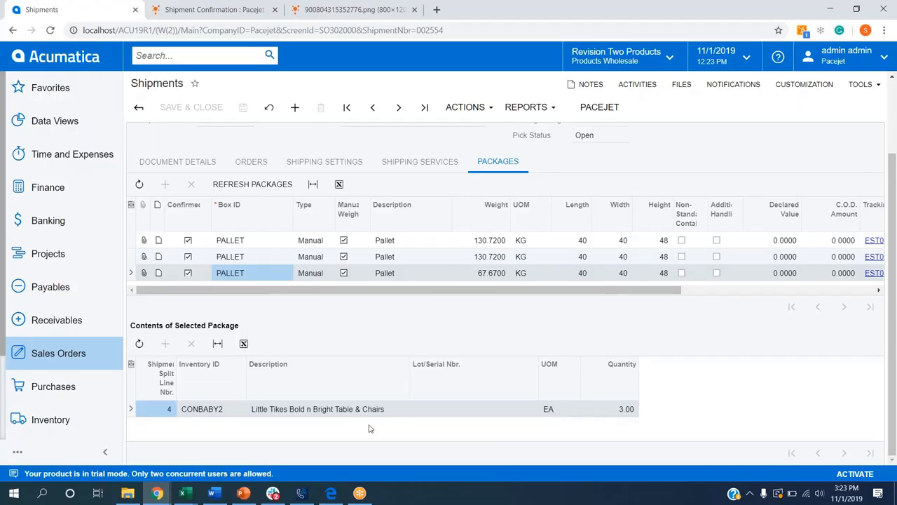
Check the carrier, freight cost, freight price and Pacejet status in the shipment's shipping settings, and return to its package list.
{"action": "left_click", "coordinate": [313, 159]}
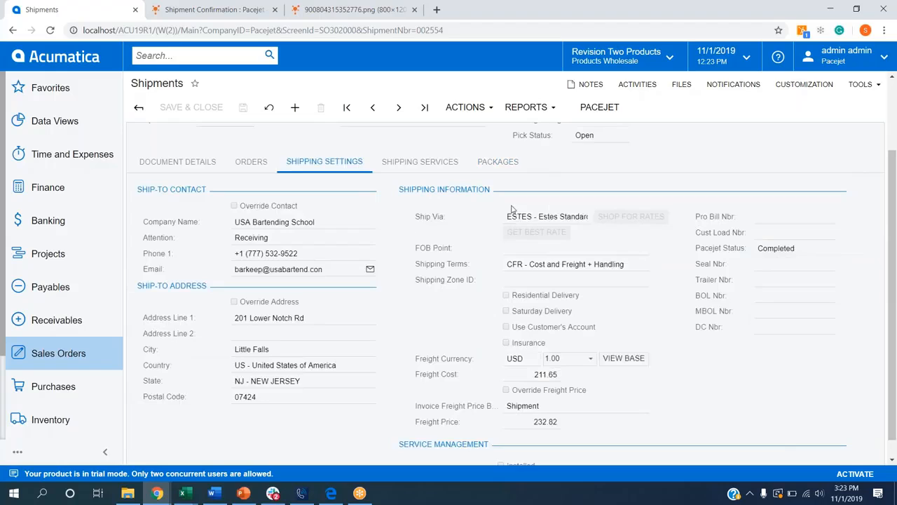
{"action": "scroll", "coordinate": [484, 226], "scroll_direction": "down", "scroll_amount": 1}
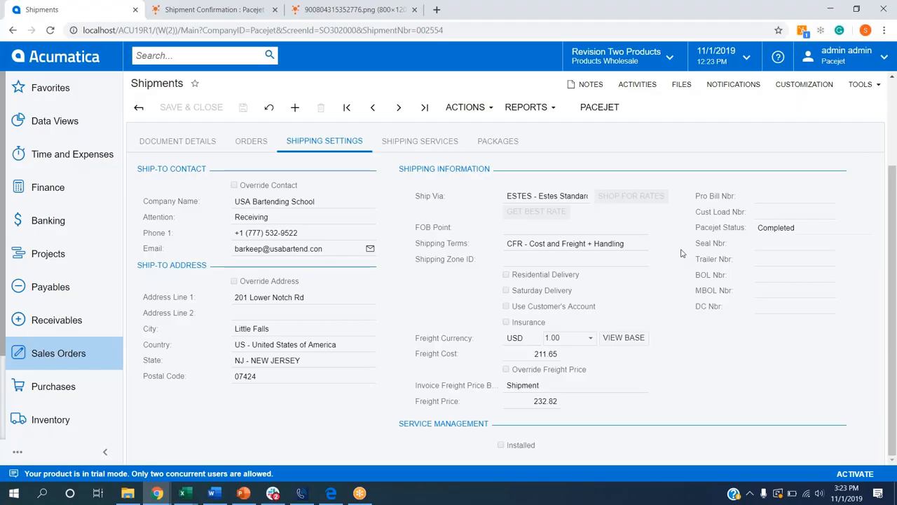
{"action": "left_click", "coordinate": [498, 140]}
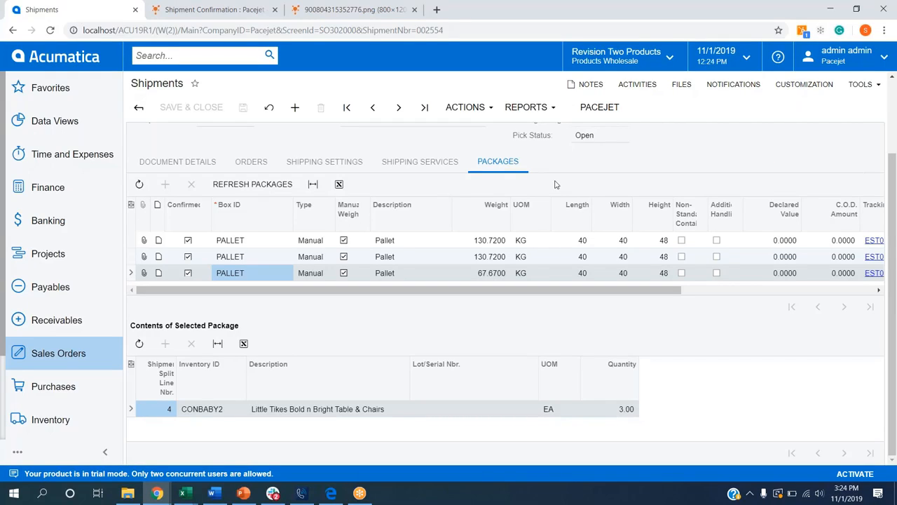
{"action": "left_click", "coordinate": [891, 207]}
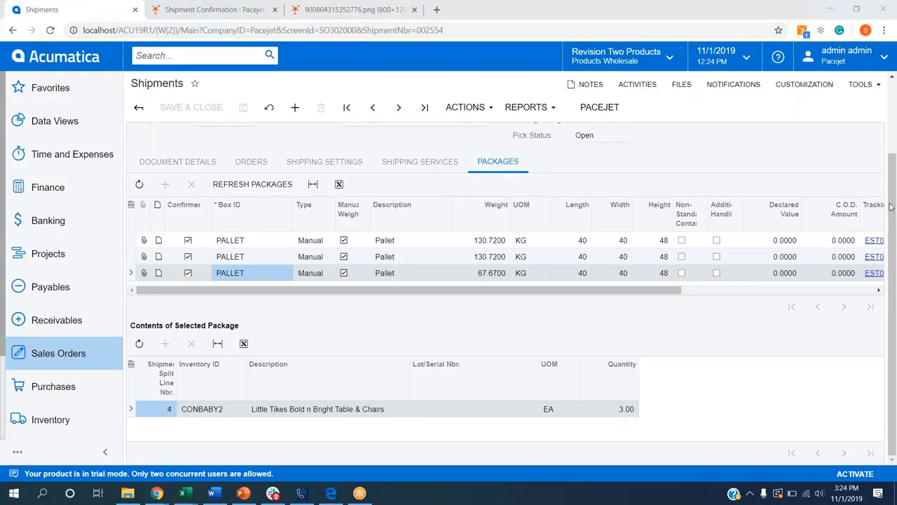